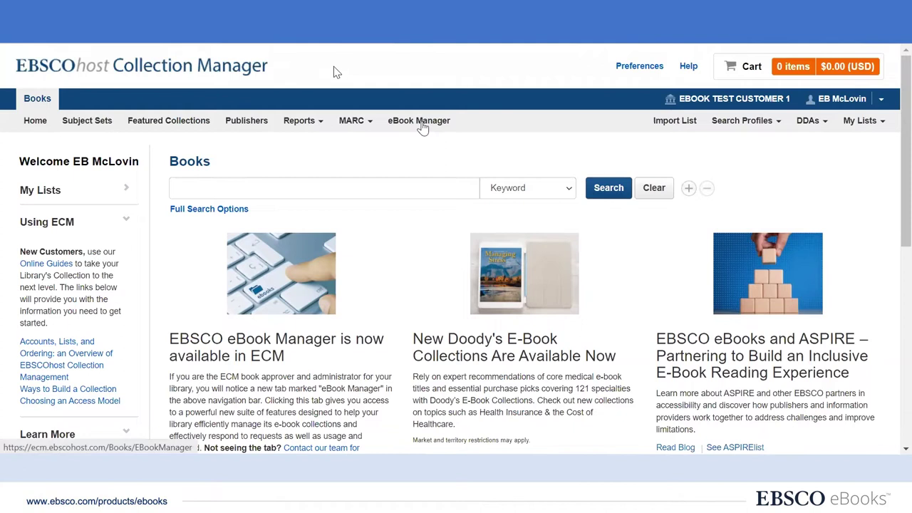
Run an ISBN search in eBook Manager on the pasted list of 12 ISBNs.
click(422, 125)
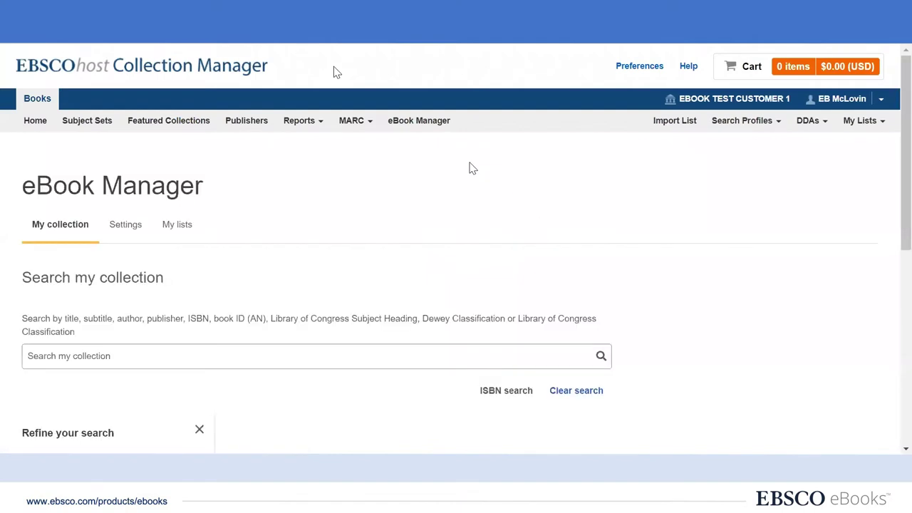
click(495, 385)
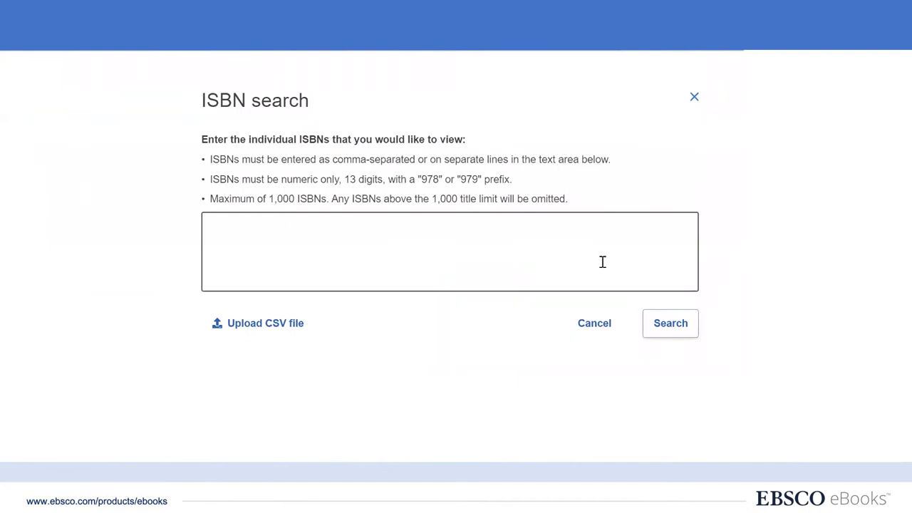
click(314, 232)
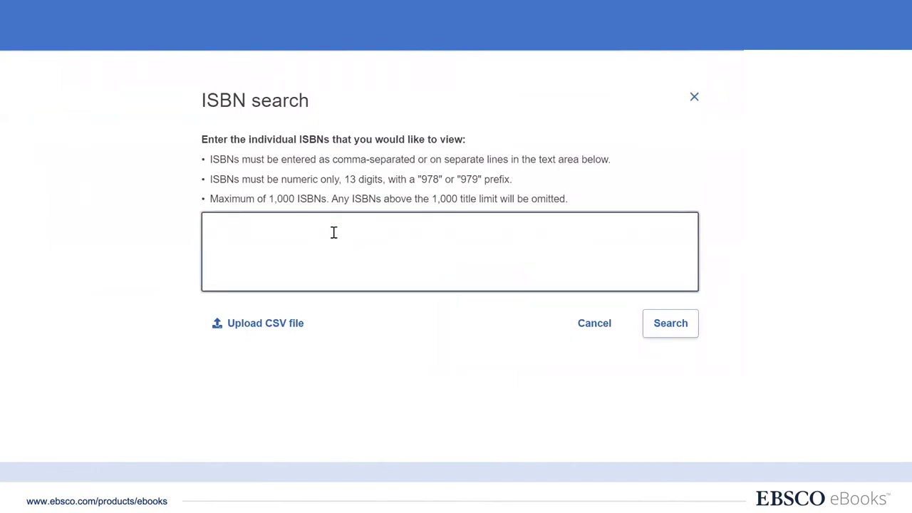
key(ctrl+v)
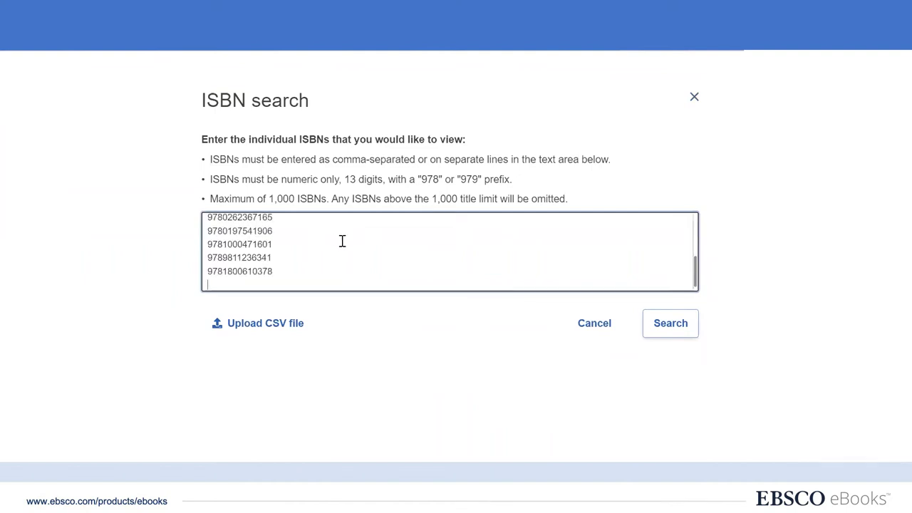
click(672, 333)
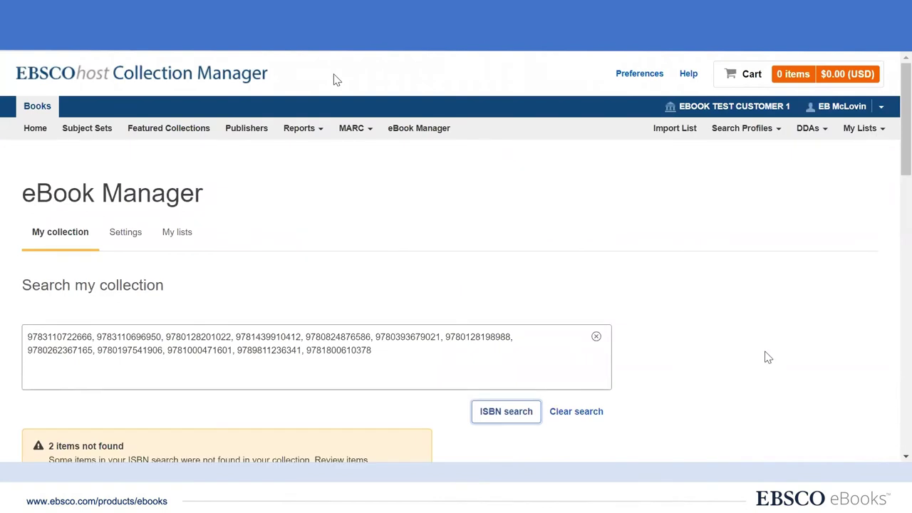
scroll(812, 314, down, 2)
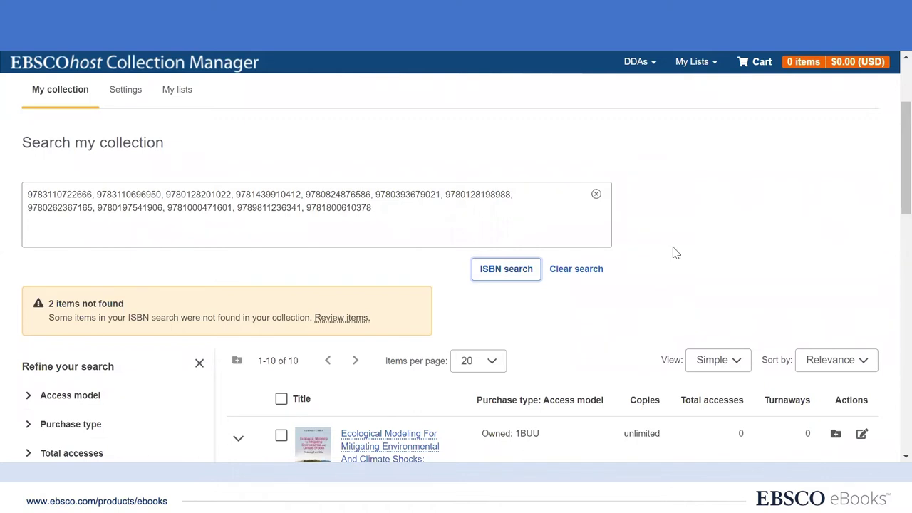
Review the 2 items not found and open the Philosophies of Place record.
click(335, 320)
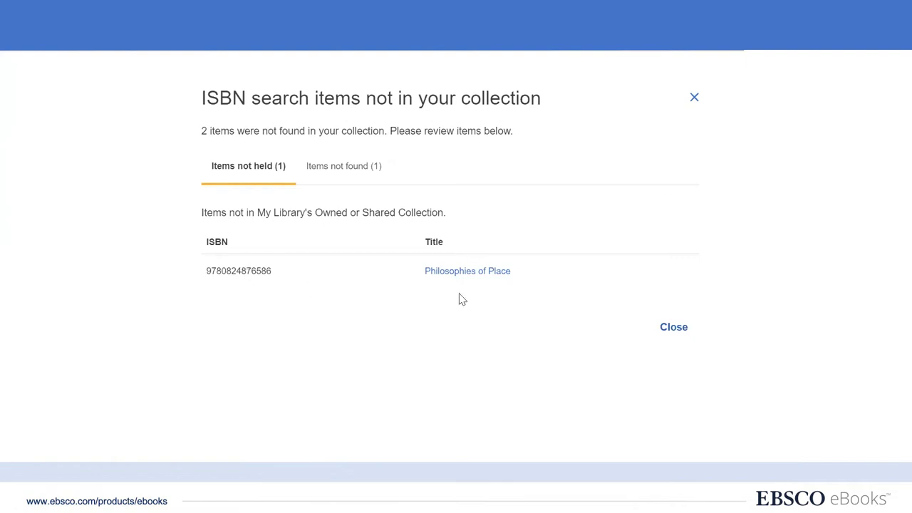
click(472, 274)
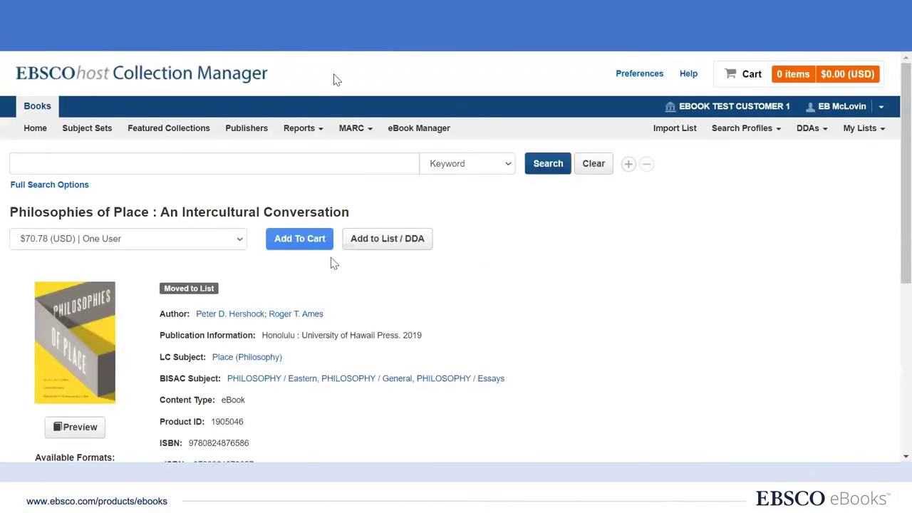
click(239, 244)
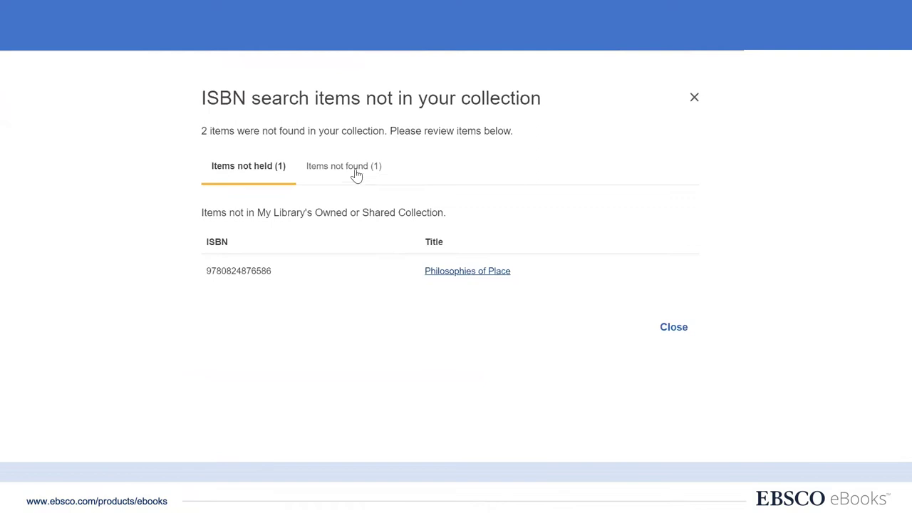
click(355, 173)
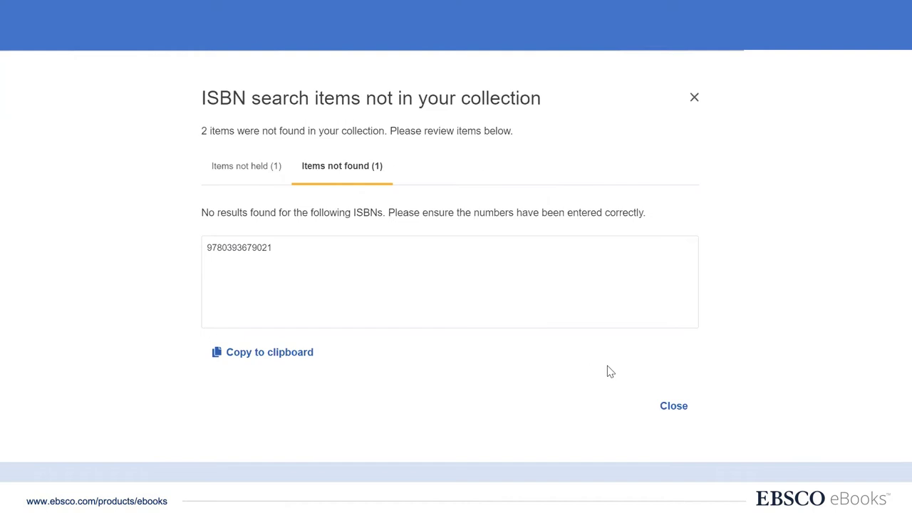
click(671, 409)
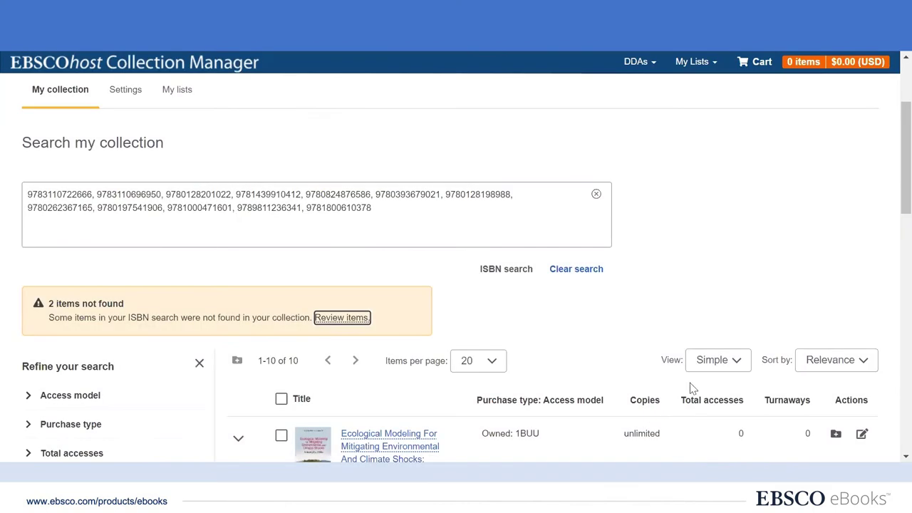
Browse the 10 results and the Sort by options, then expand the Access model filter.
scroll(744, 183, down, 2)
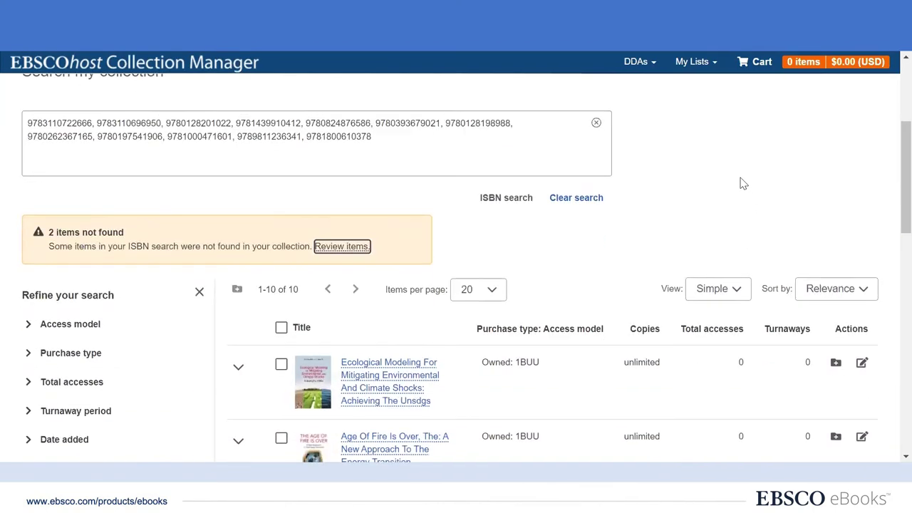
scroll(697, 116, down, 2)
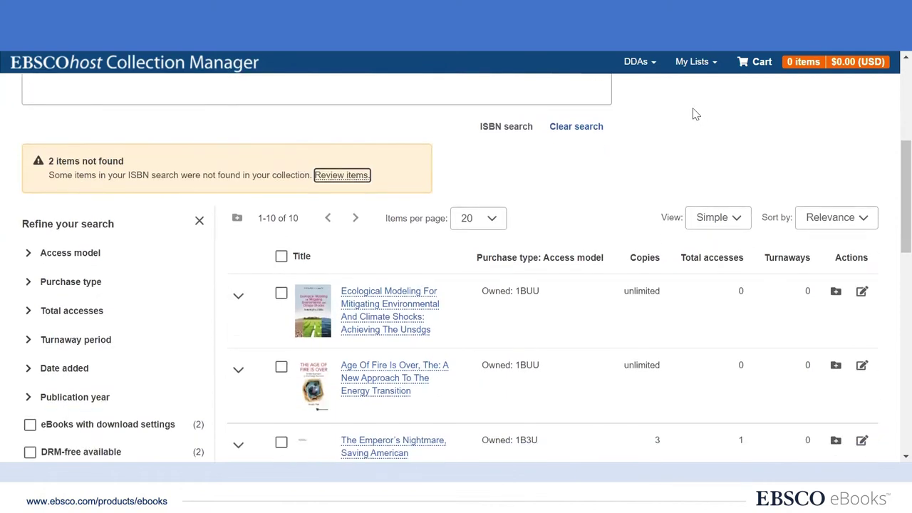
scroll(693, 112, down, 1)
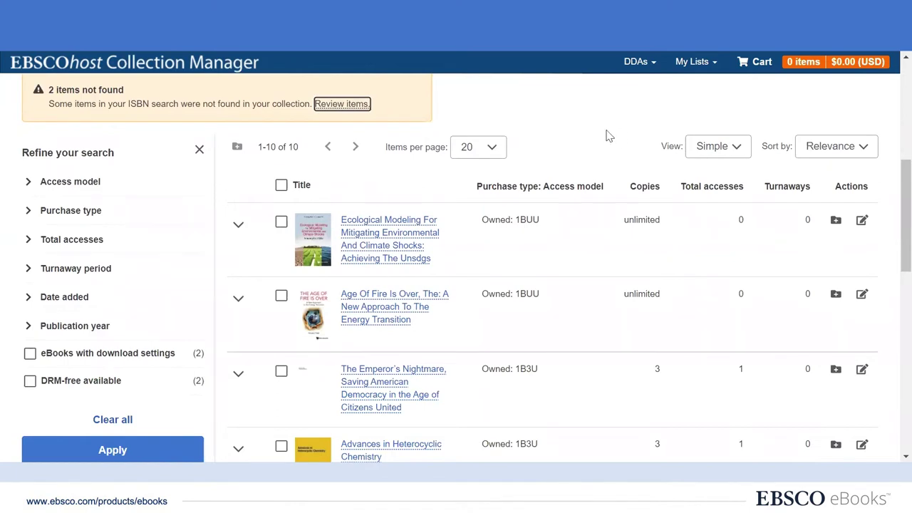
click(863, 149)
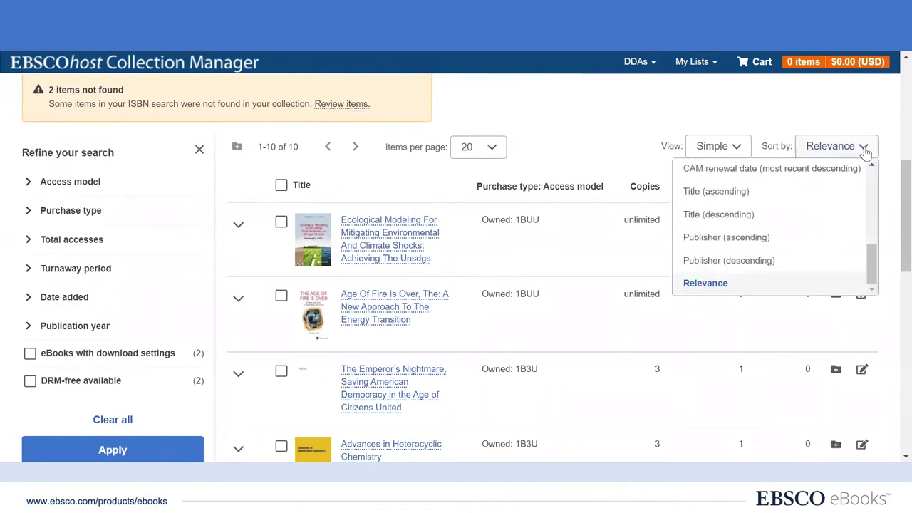
scroll(840, 197, down, 1)
scroll(837, 188, up, 3)
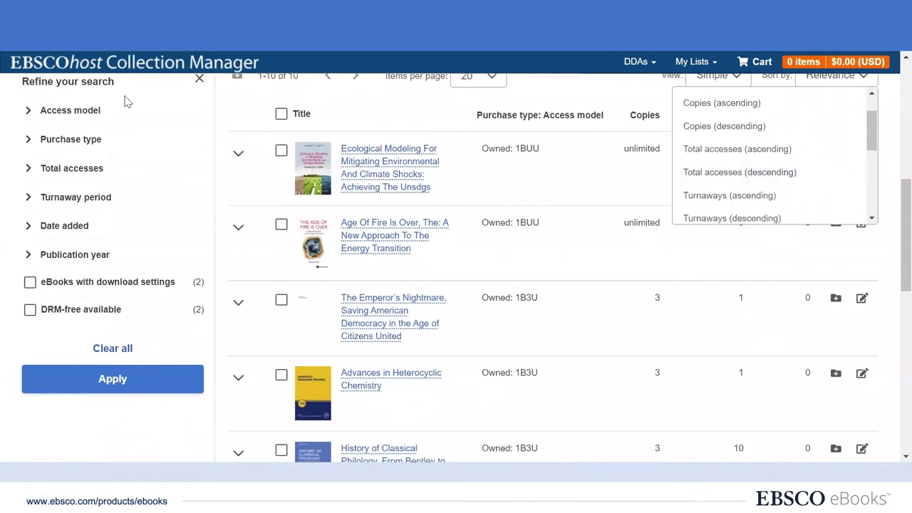
scroll(153, 145, up, 3)
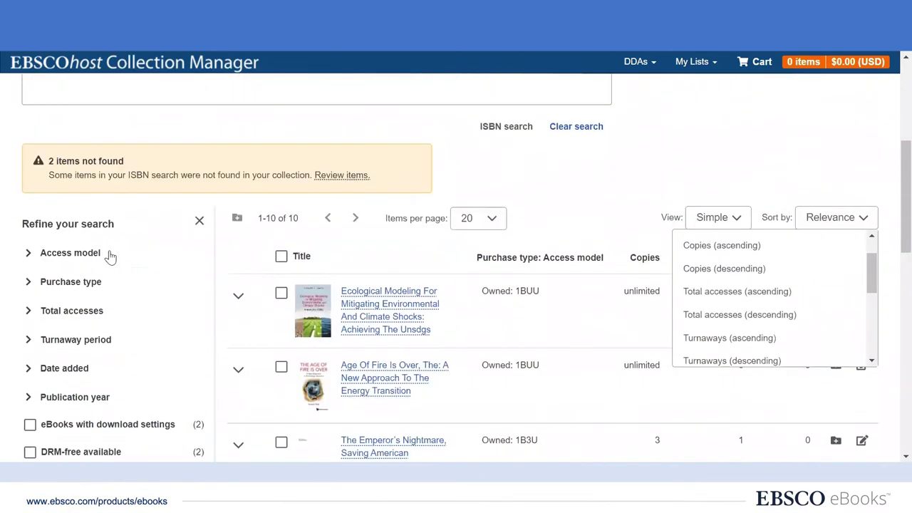
click(29, 256)
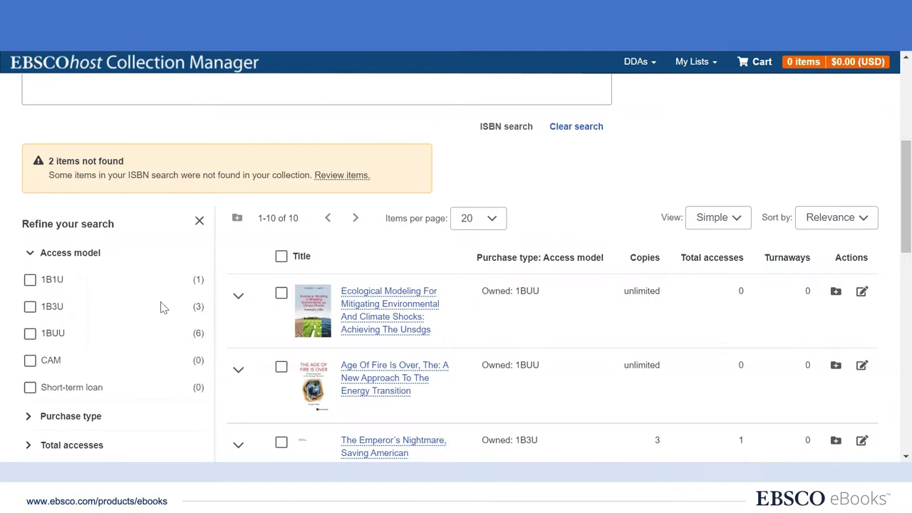
Apply the 1B1U and 1B3U access model filters, narrowing results to 4 titles.
click(30, 280)
click(30, 307)
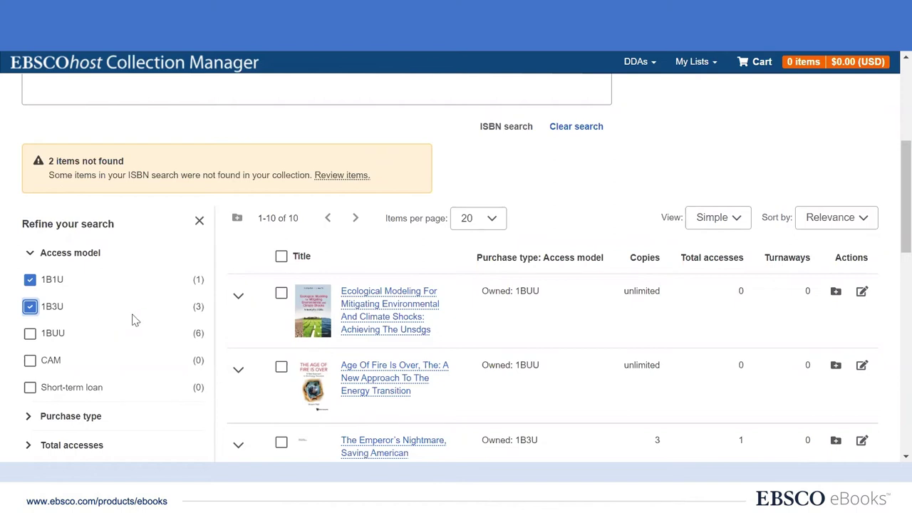
scroll(132, 320, down, 2)
scroll(112, 308, down, 8)
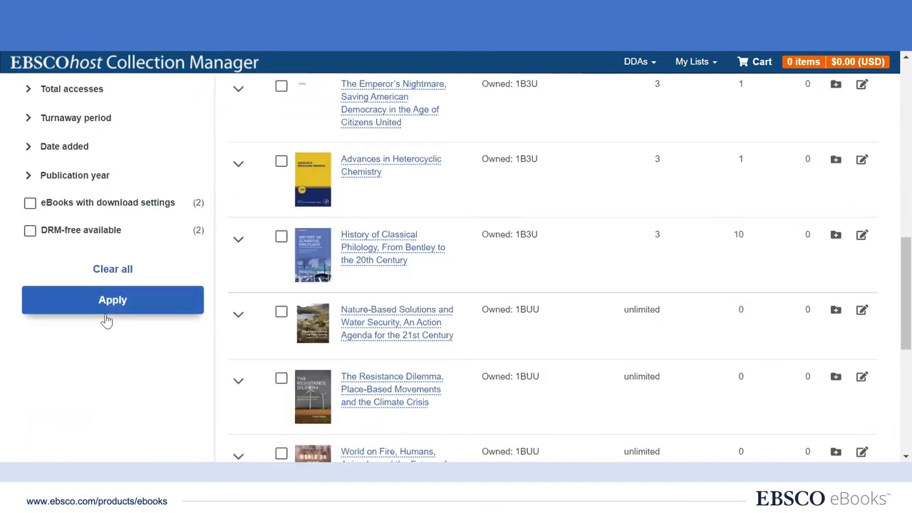
click(106, 301)
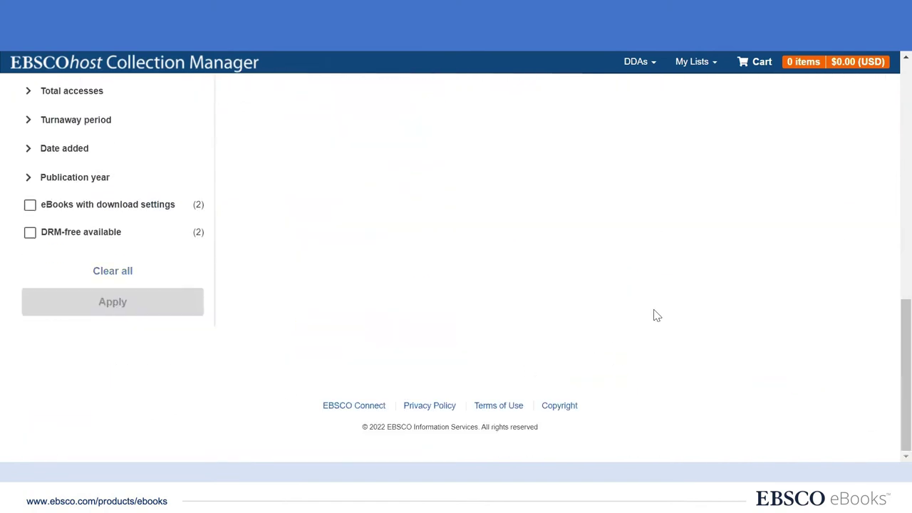
scroll(655, 312, up, 5)
scroll(641, 312, up, 3)
Add all four filtered titles to a new list named 'Course Reserve 4712 Fall 2022'.
scroll(633, 310, down, 2)
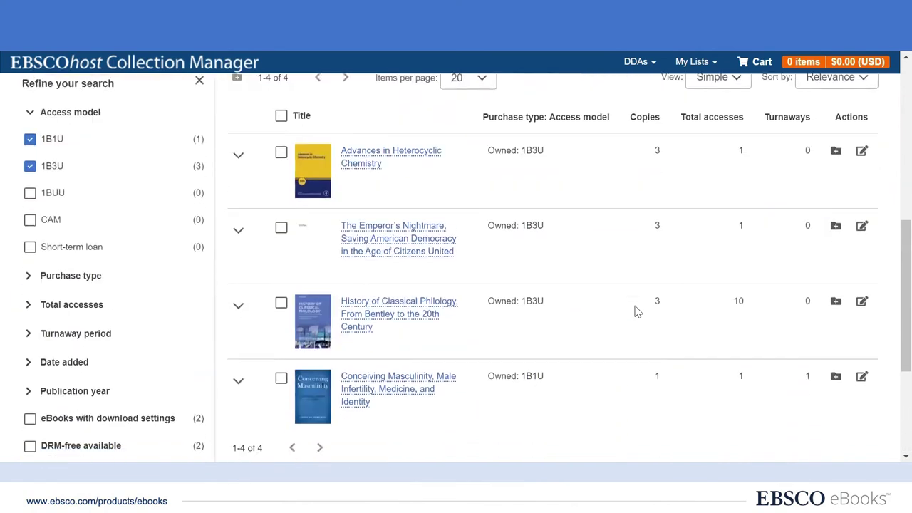
scroll(623, 310, up, 2)
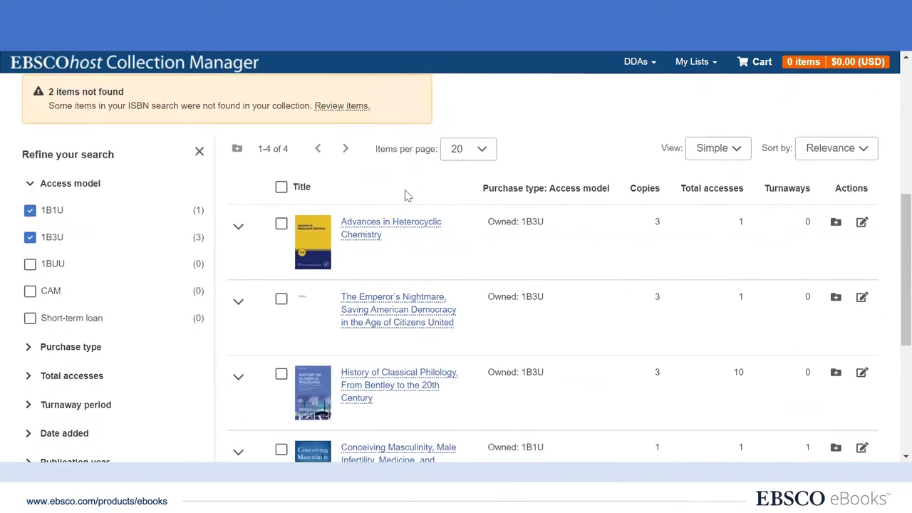
click(281, 188)
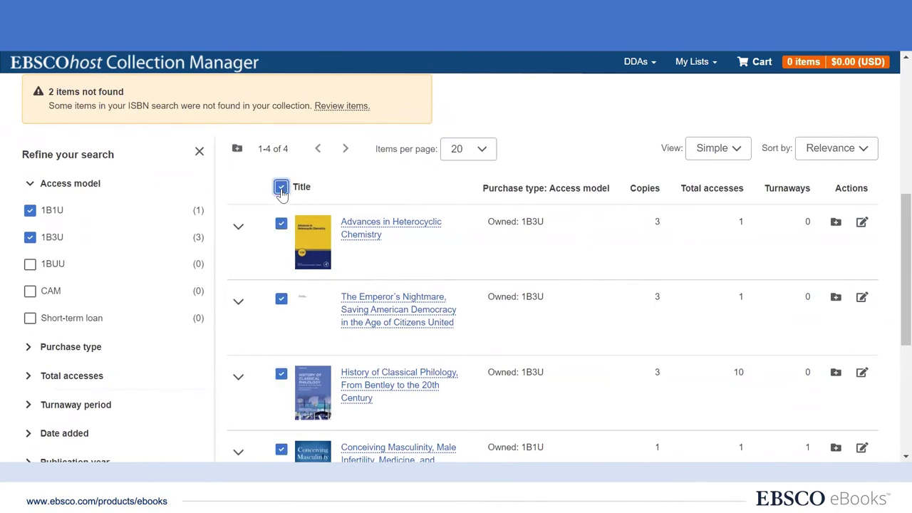
click(237, 151)
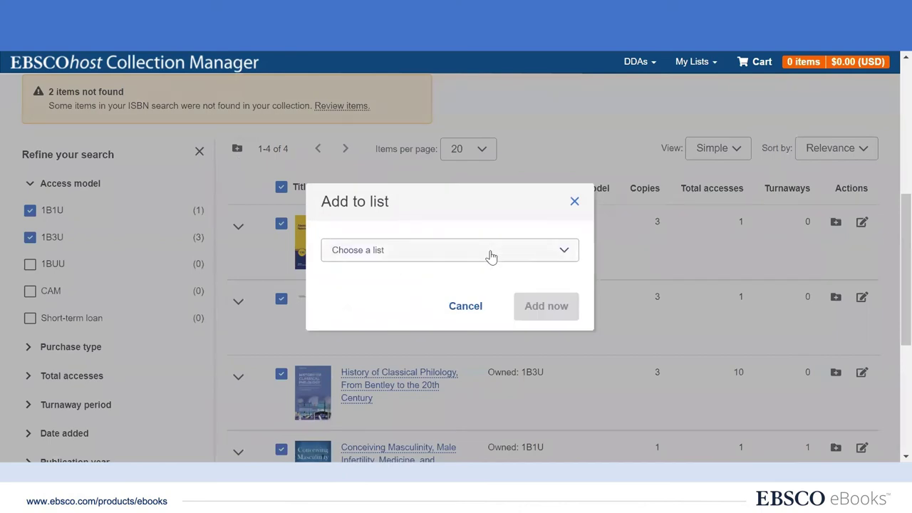
click(490, 254)
click(443, 273)
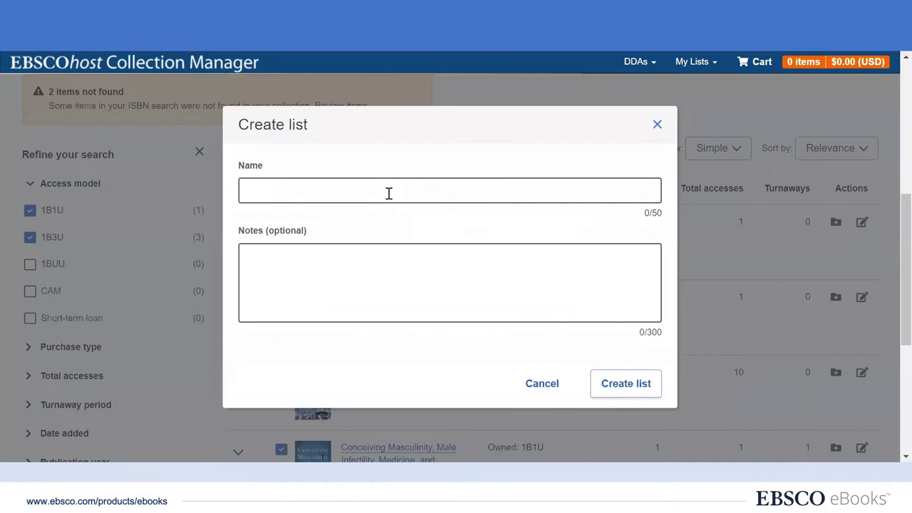
click(388, 191)
text(Cours)
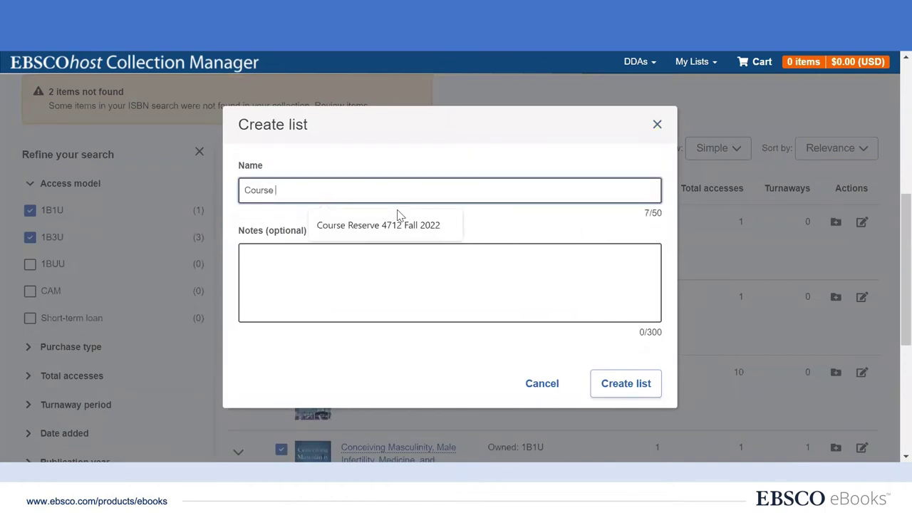
text(e)
click(403, 225)
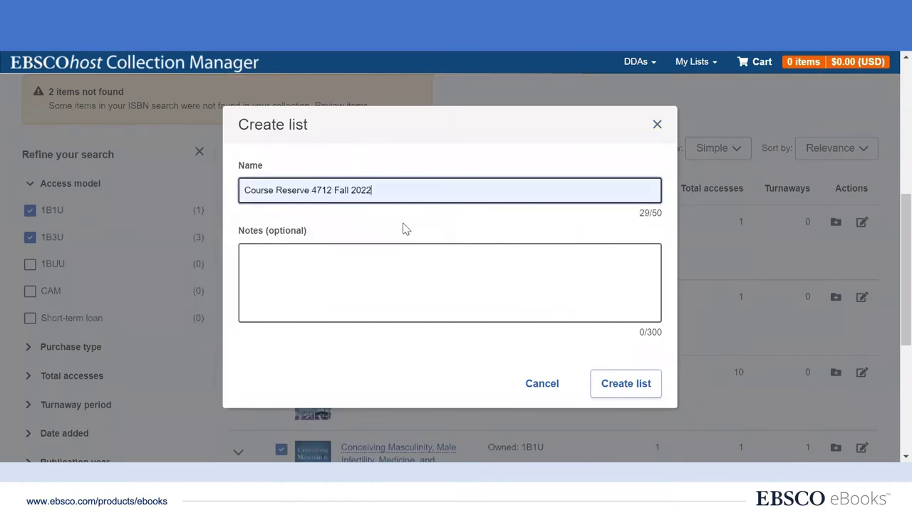
click(431, 264)
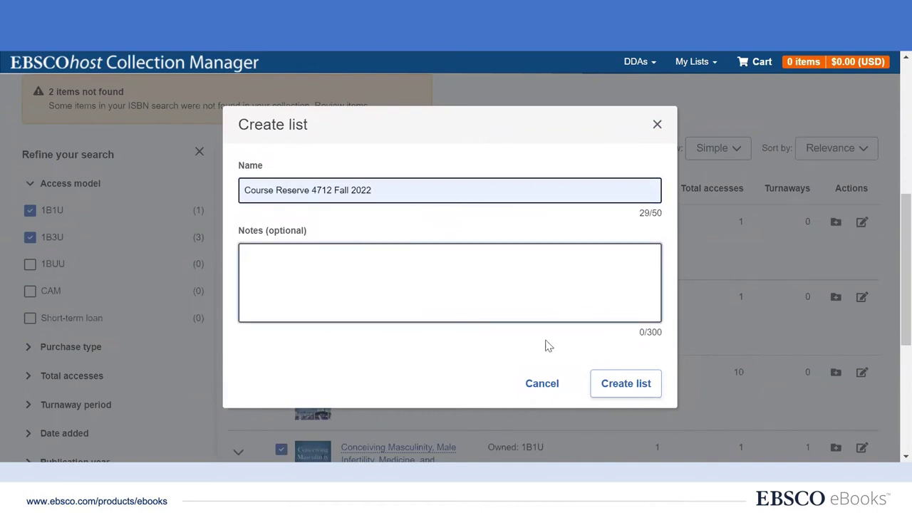
click(625, 384)
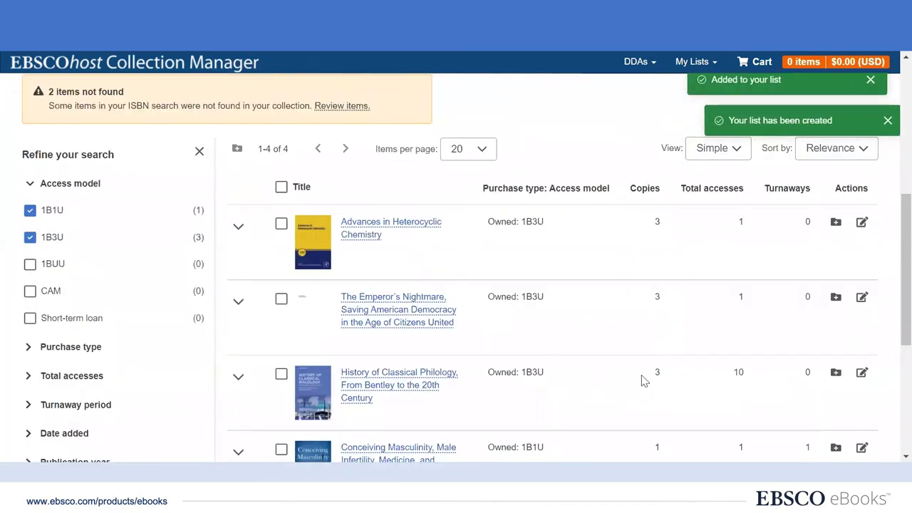
Go to My lists and open Course Reserve 4712 Fall 2022 for editing.
scroll(641, 372, up, 1)
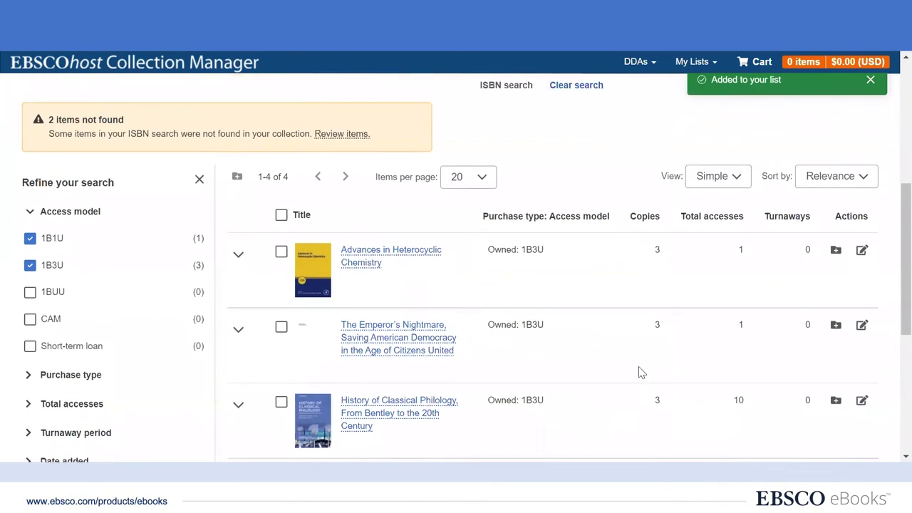
scroll(545, 252, up, 5)
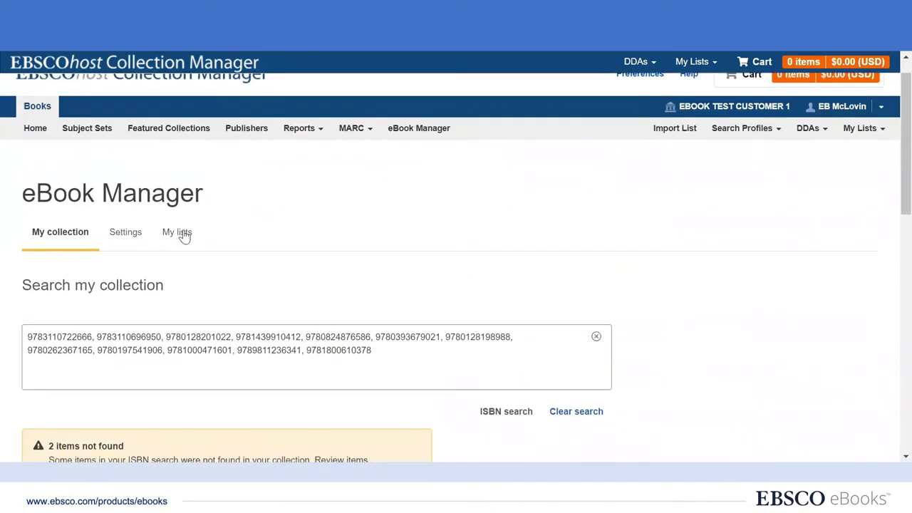
click(182, 235)
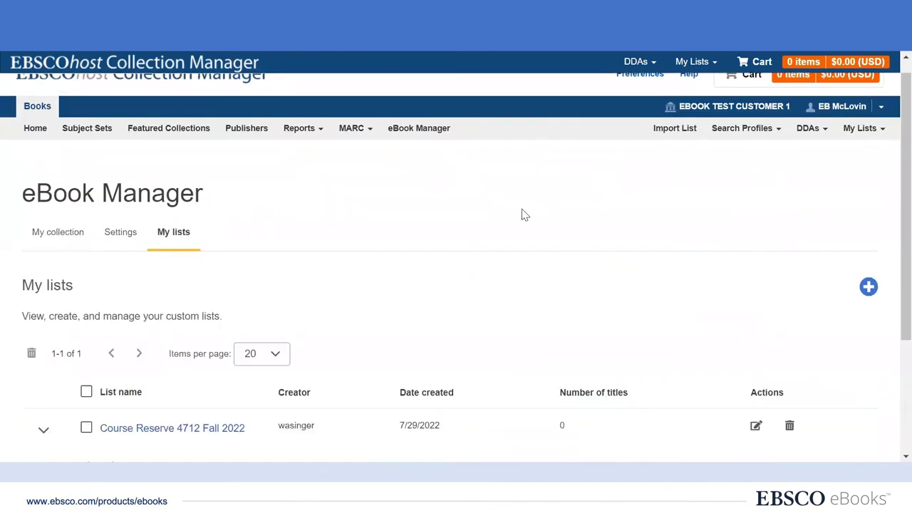
scroll(580, 191, down, 1)
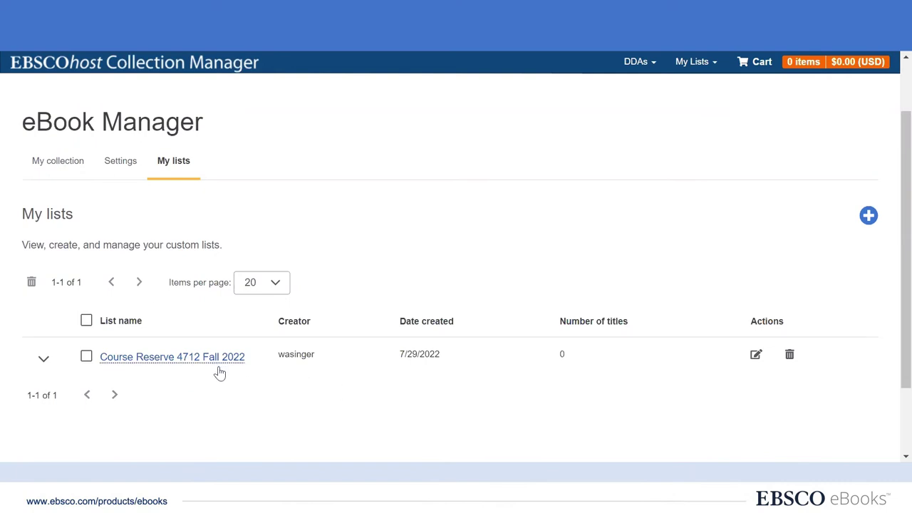
click(756, 355)
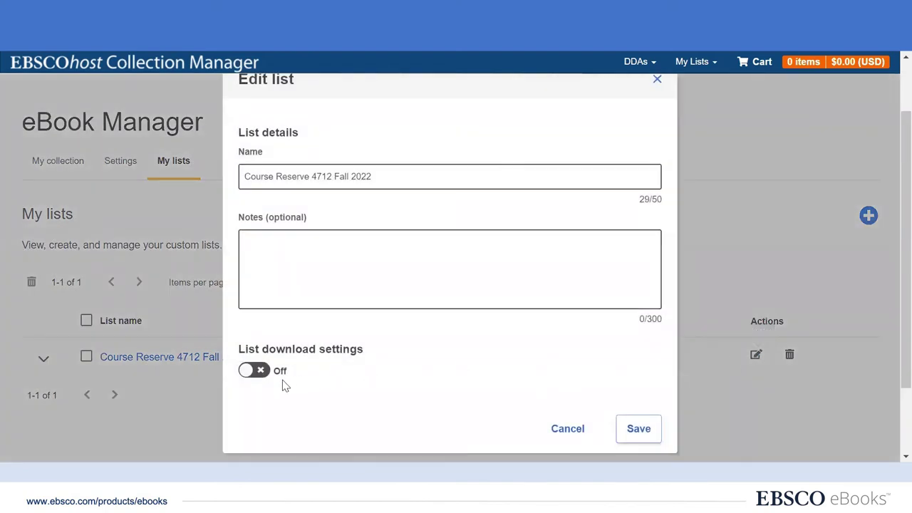
Turn on list download settings with a 4-hour custom duration and 1 reserved copy, and save.
click(261, 372)
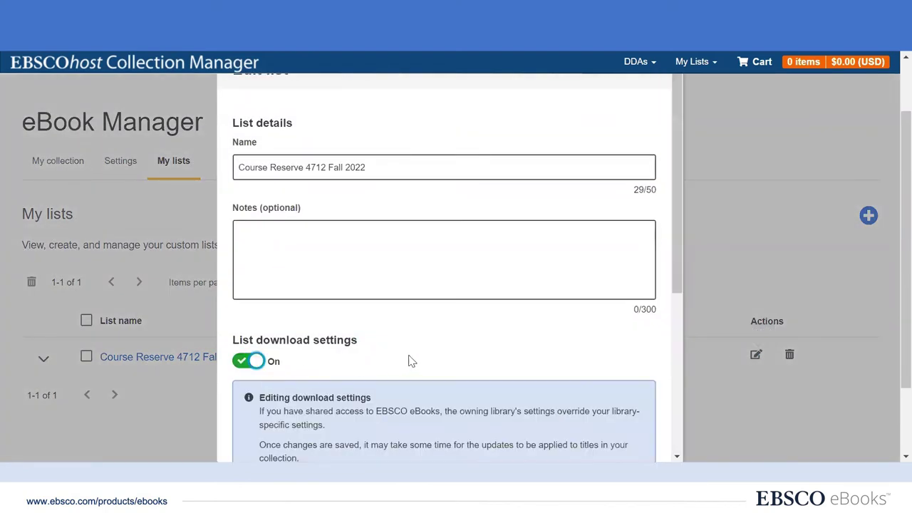
scroll(513, 324, down, 3)
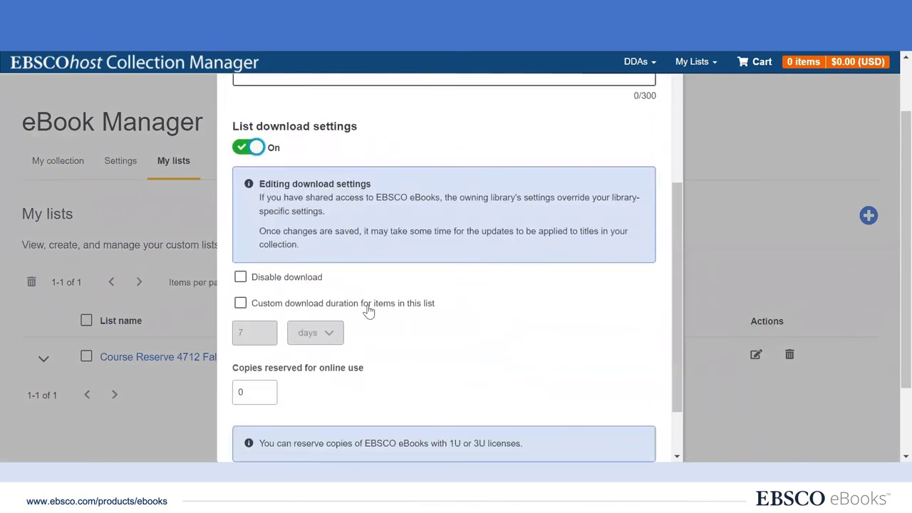
click(240, 302)
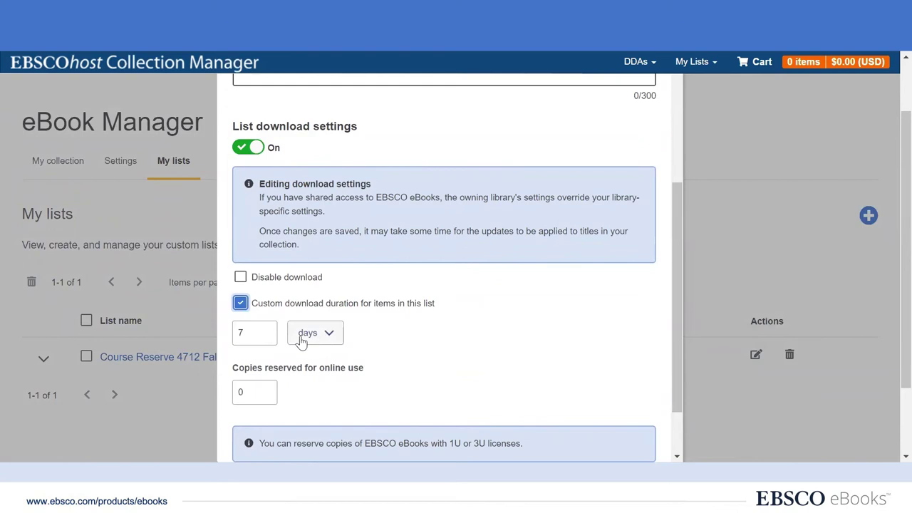
click(251, 333)
text(4)
click(330, 334)
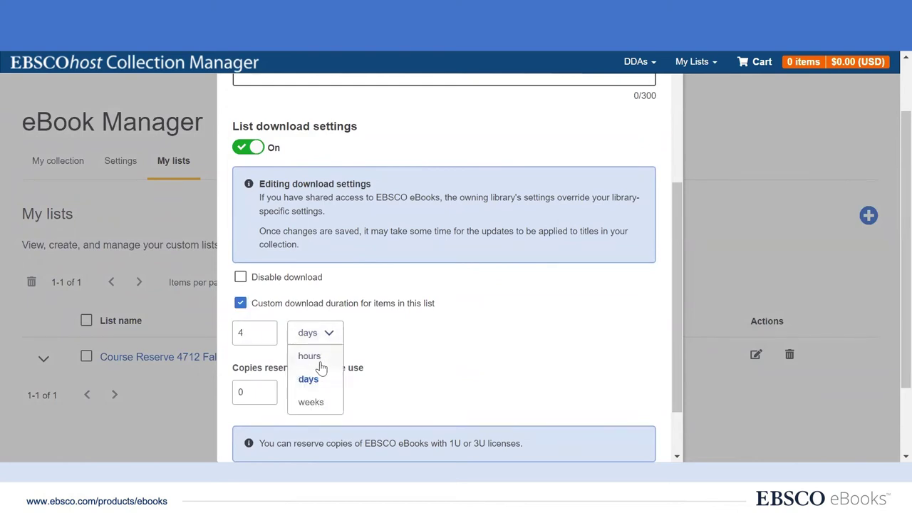
click(309, 356)
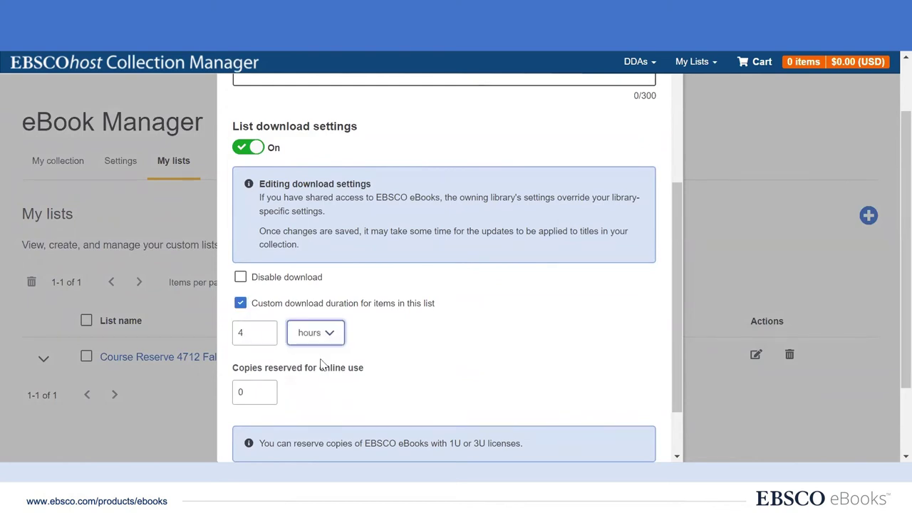
double_click(248, 389)
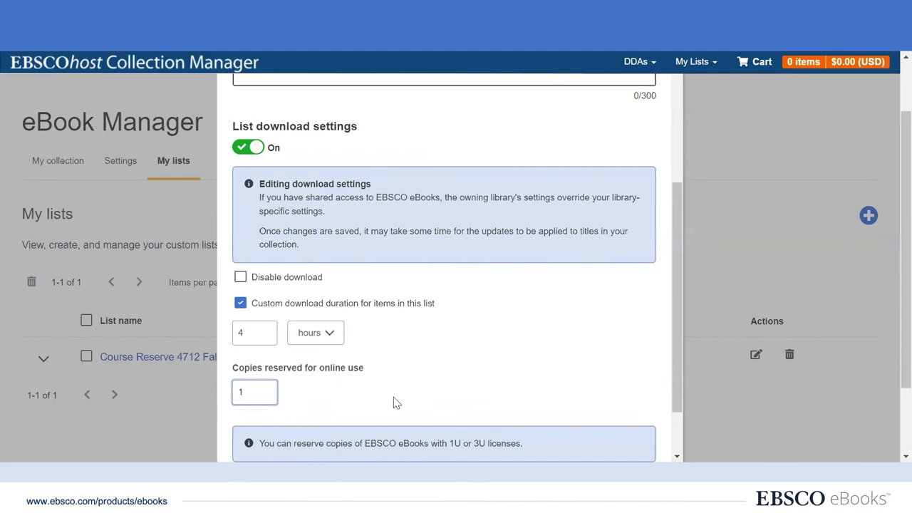
scroll(461, 373, down, 2)
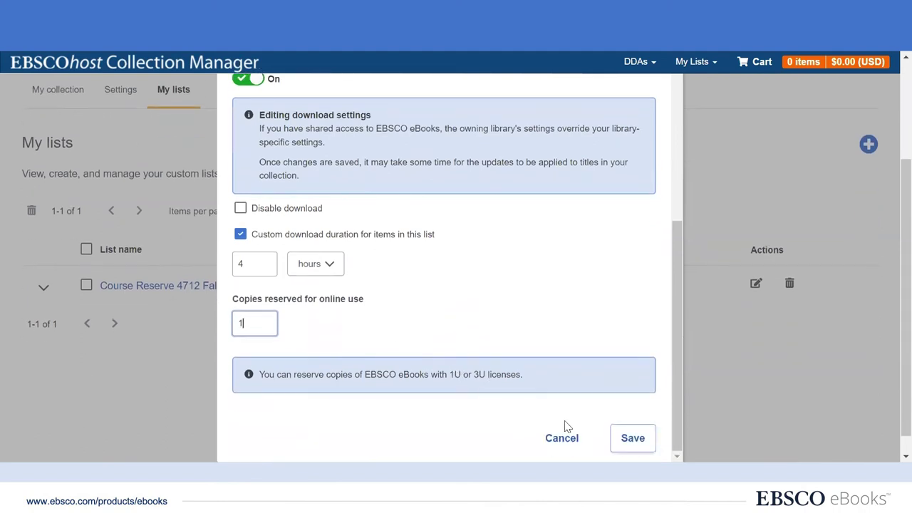
click(644, 438)
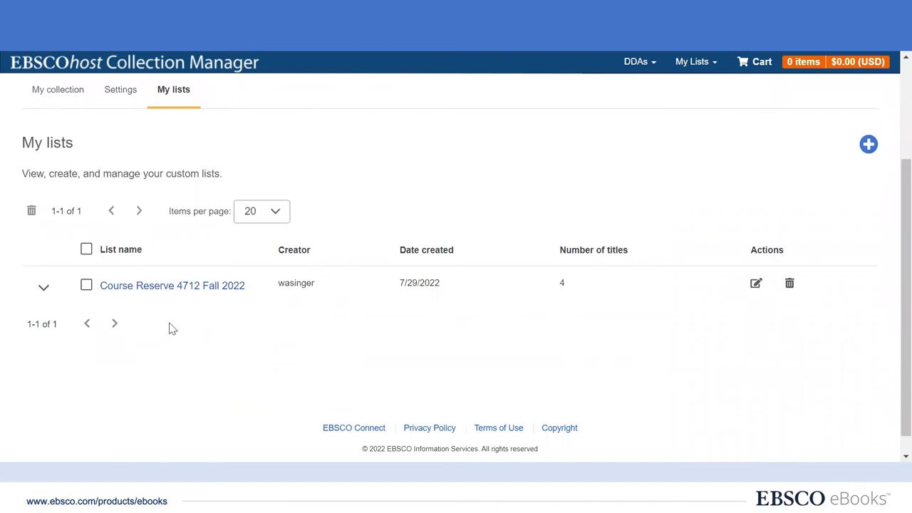
Edit Course Reserve 4712 Fall 2022 again, switch download settings Off, and save.
click(757, 285)
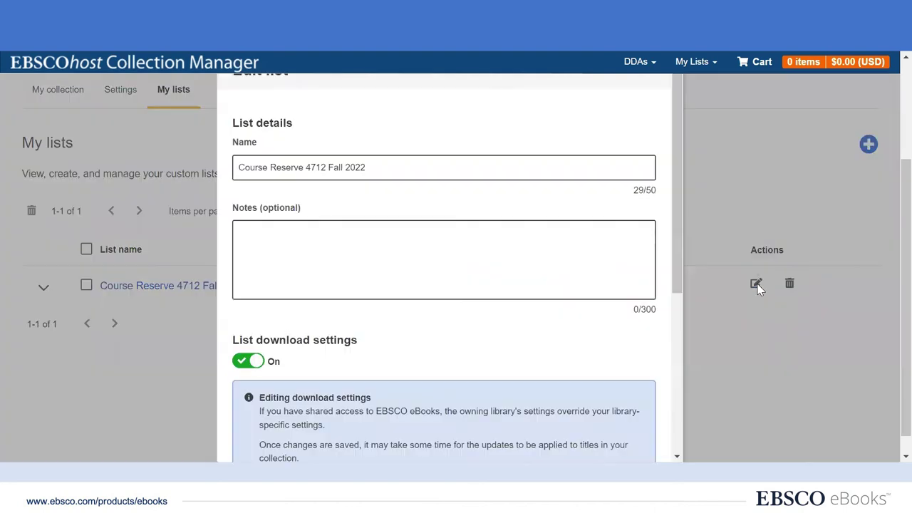
click(242, 364)
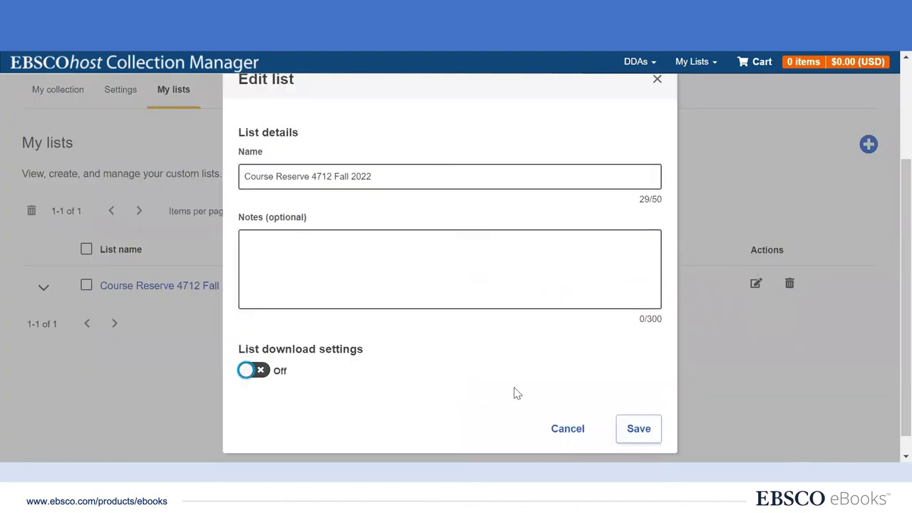
click(641, 427)
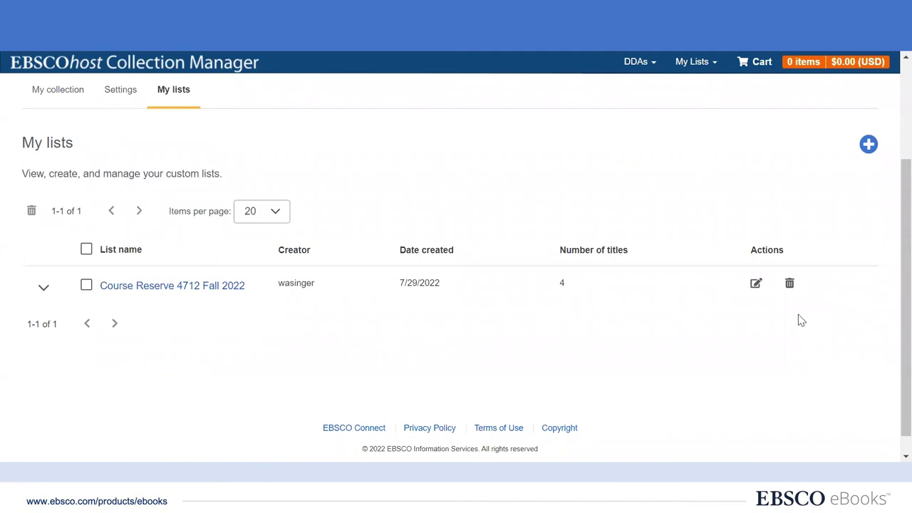
scroll(616, 124, up, 1)
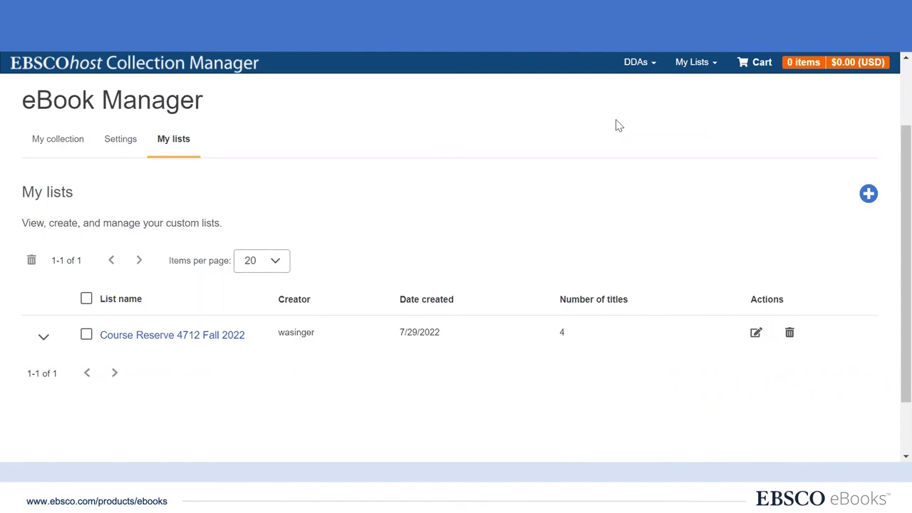
Open the Course Reserve 4712 Fall 2022 list and scroll through its four titles.
click(158, 337)
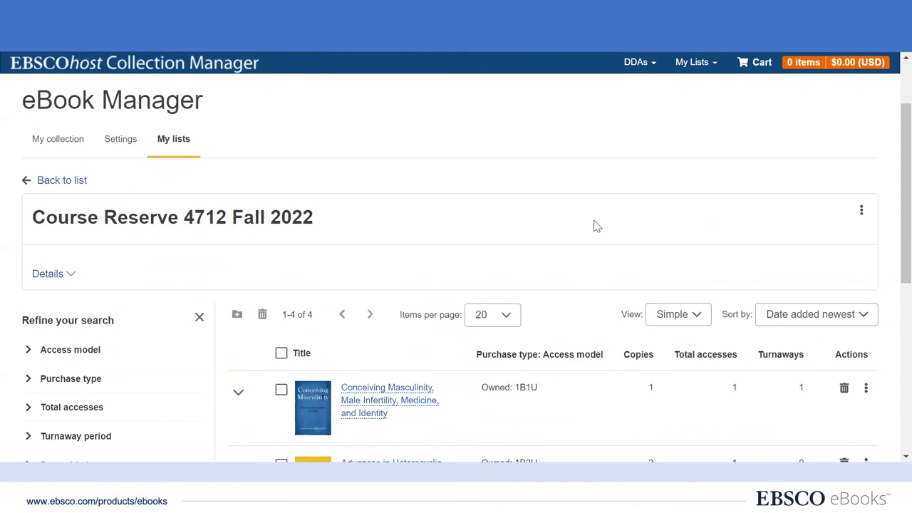
scroll(627, 209, down, 2)
scroll(656, 203, down, 2)
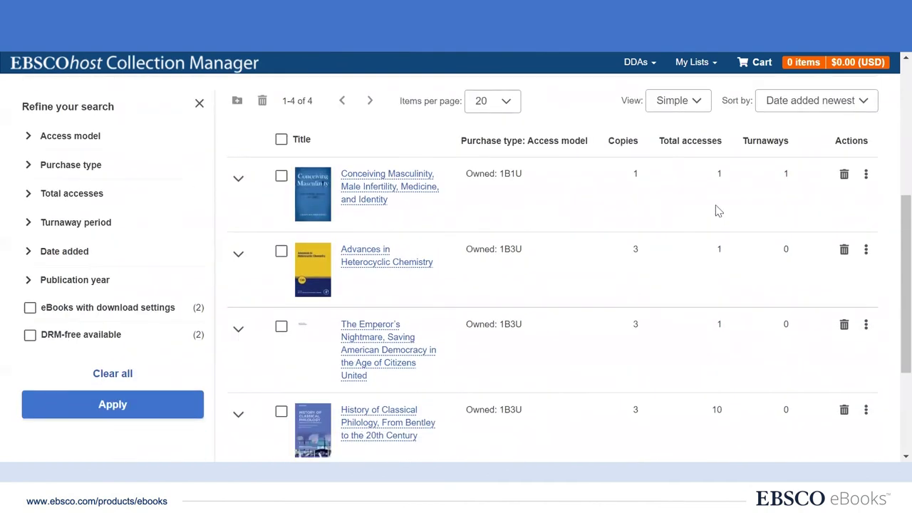